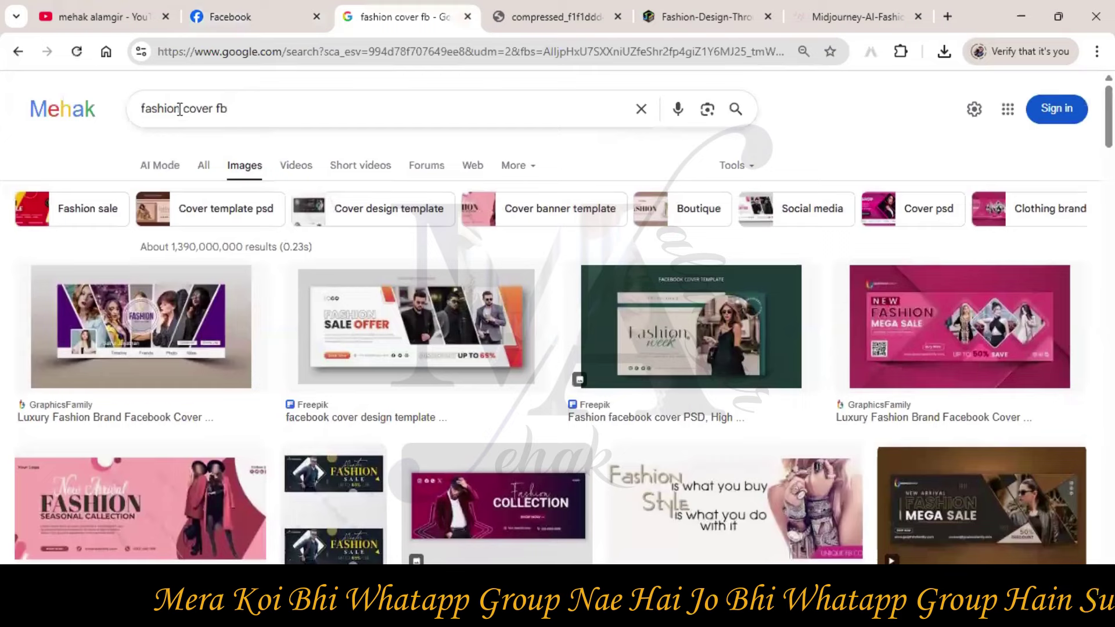
Search Google Images for "fashion post" and refine the query to "fashion post text".
left_click_drag(219, 110, 239, 110)
type("post")
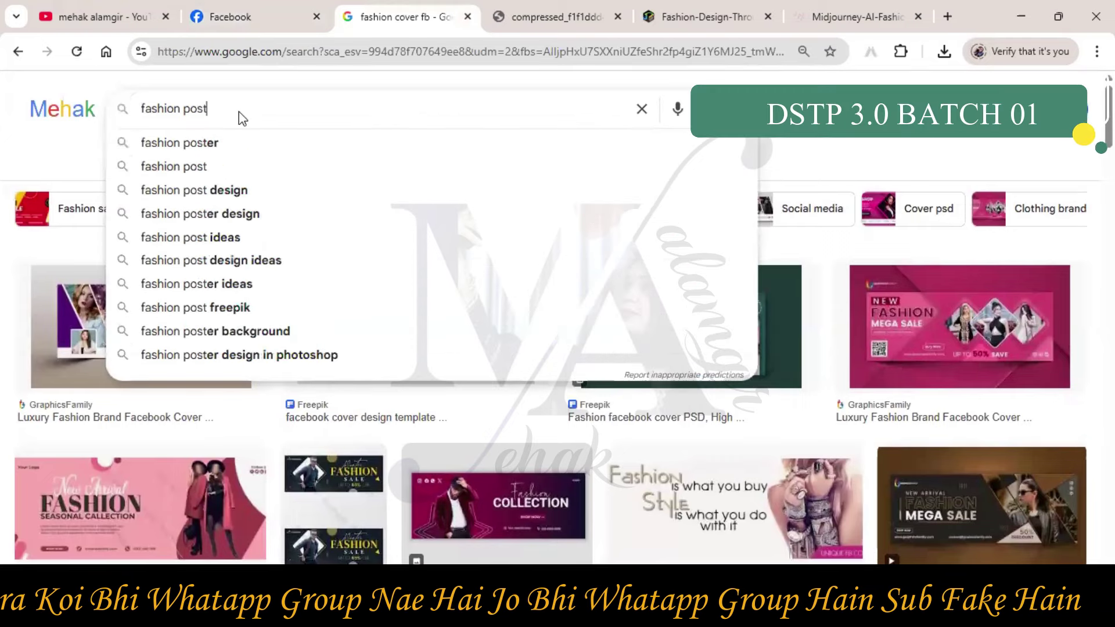
key("Return")
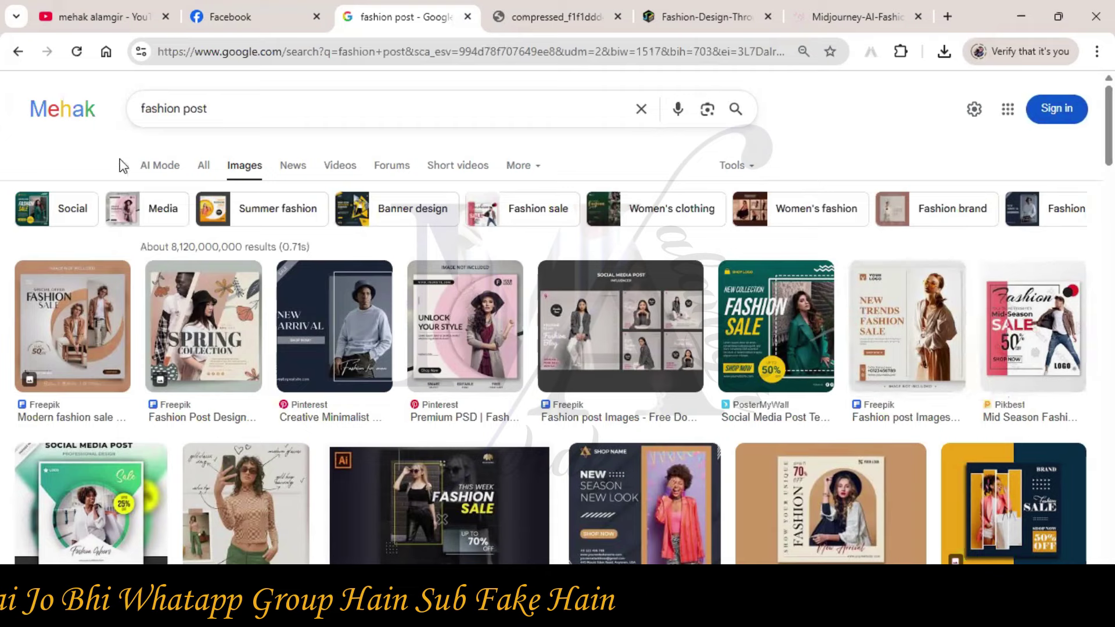
type("text")
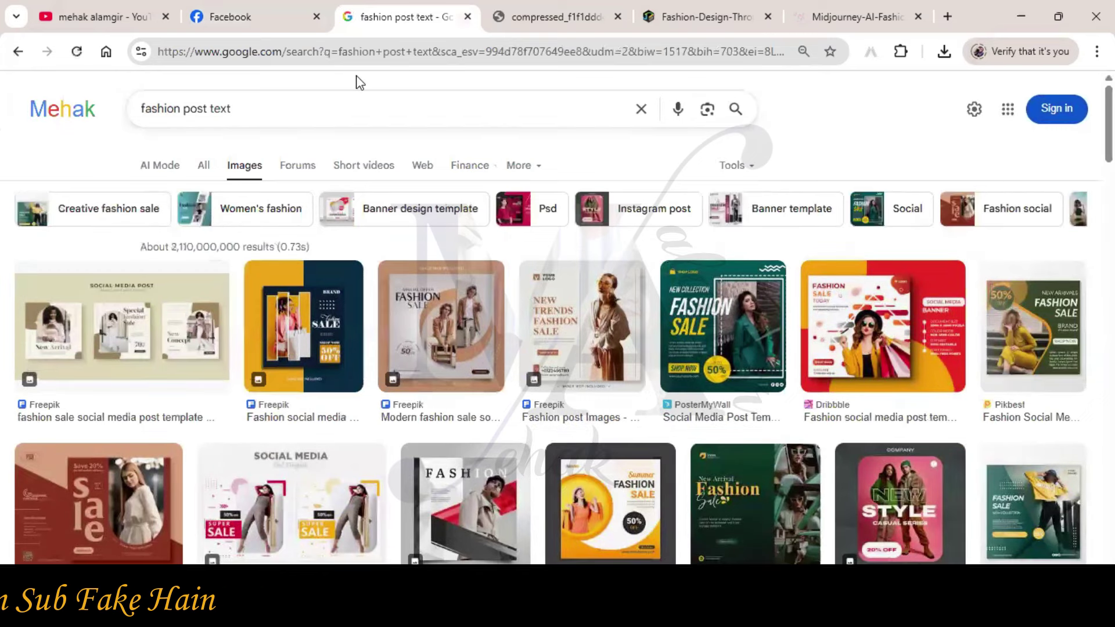
left_click(277, 32)
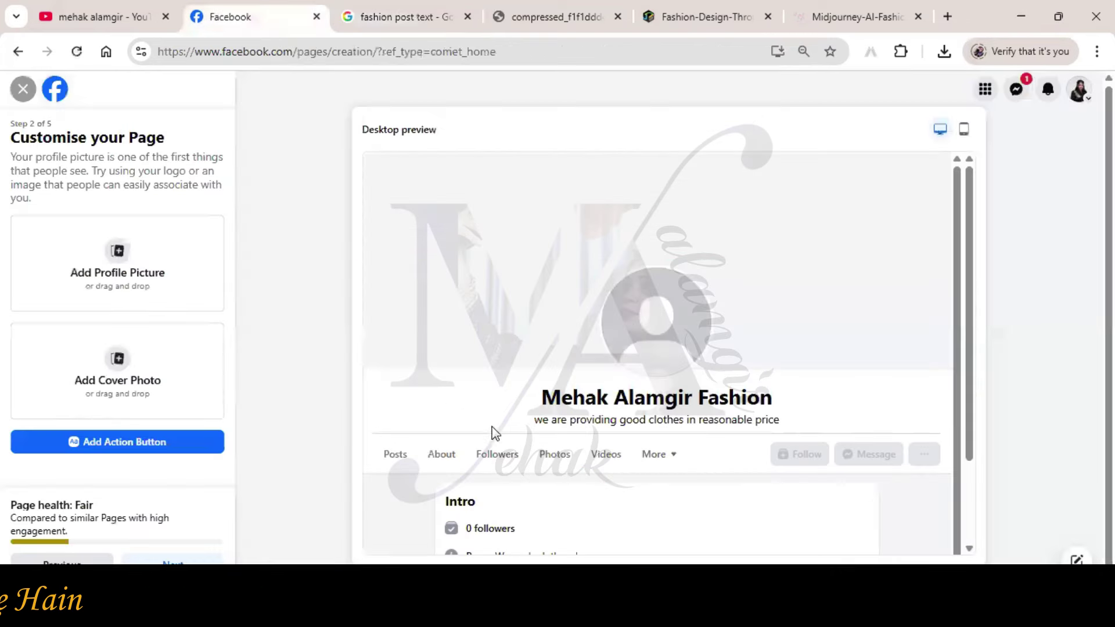
left_click(138, 276)
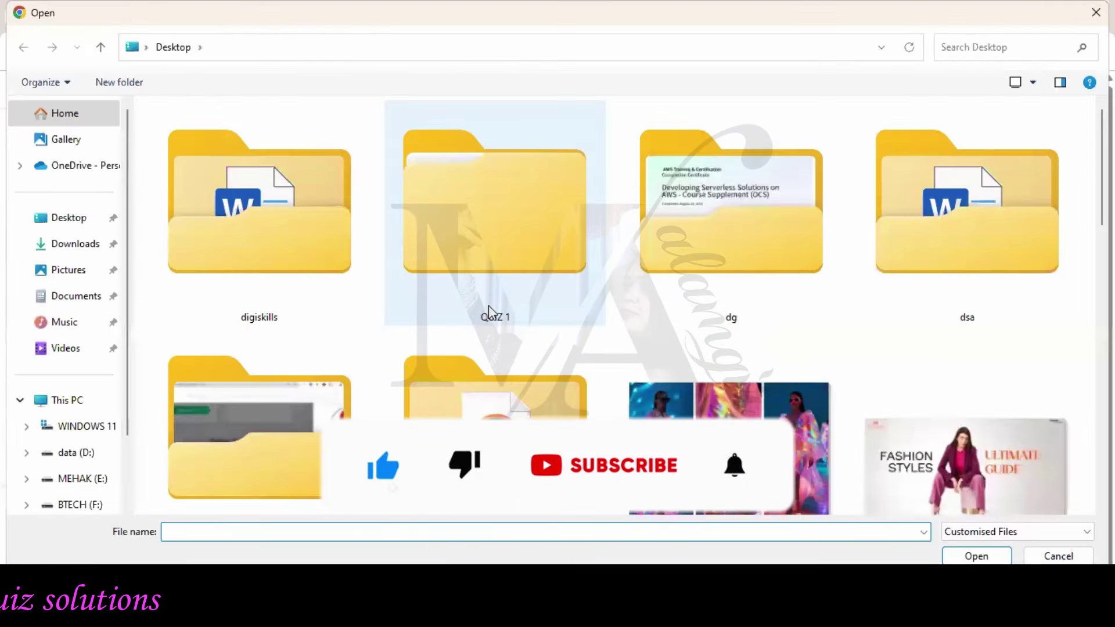
scroll(493, 312, "down", 4)
left_click(272, 360)
double_click(274, 364)
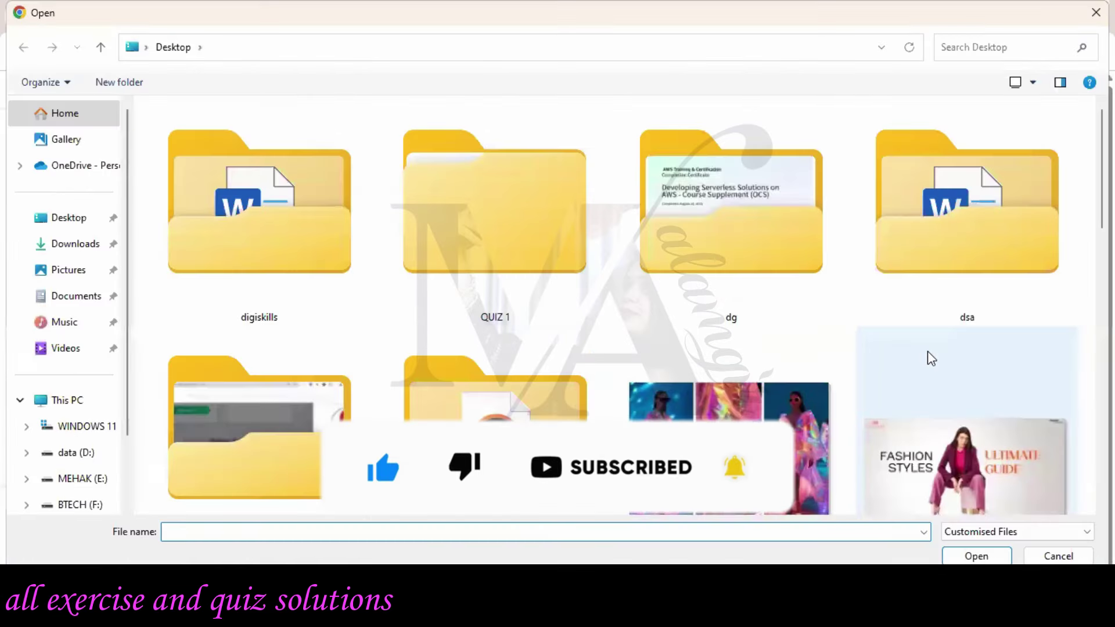
left_click(927, 355)
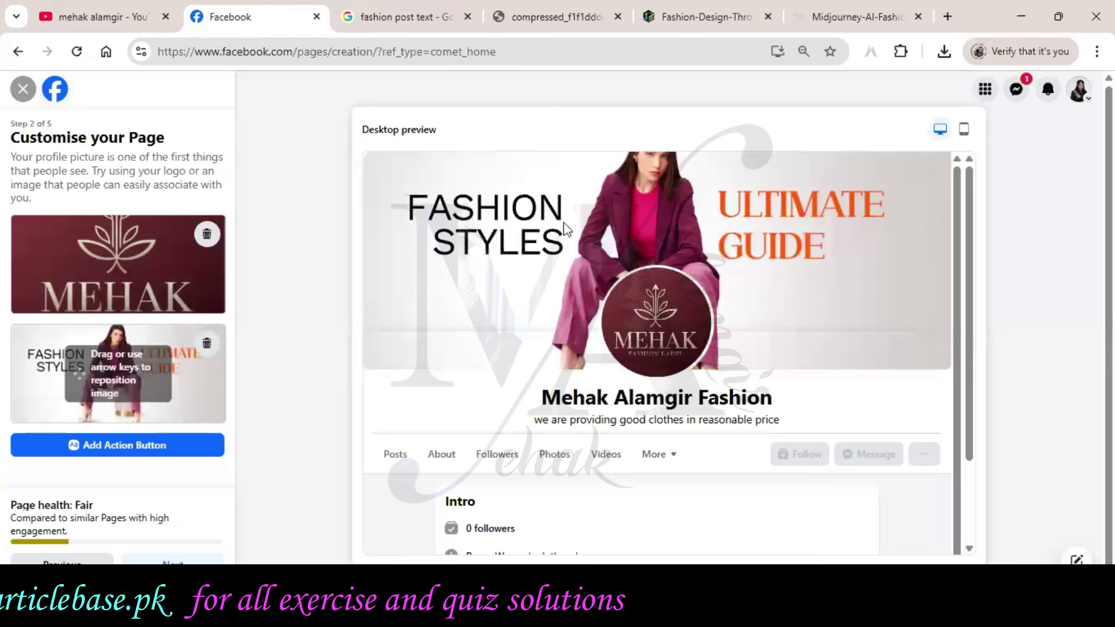
Reposition the cover photo and complete the remaining Page setup stages without connecting WhatsApp or inviting friends.
left_click_drag(179, 330, 181, 312)
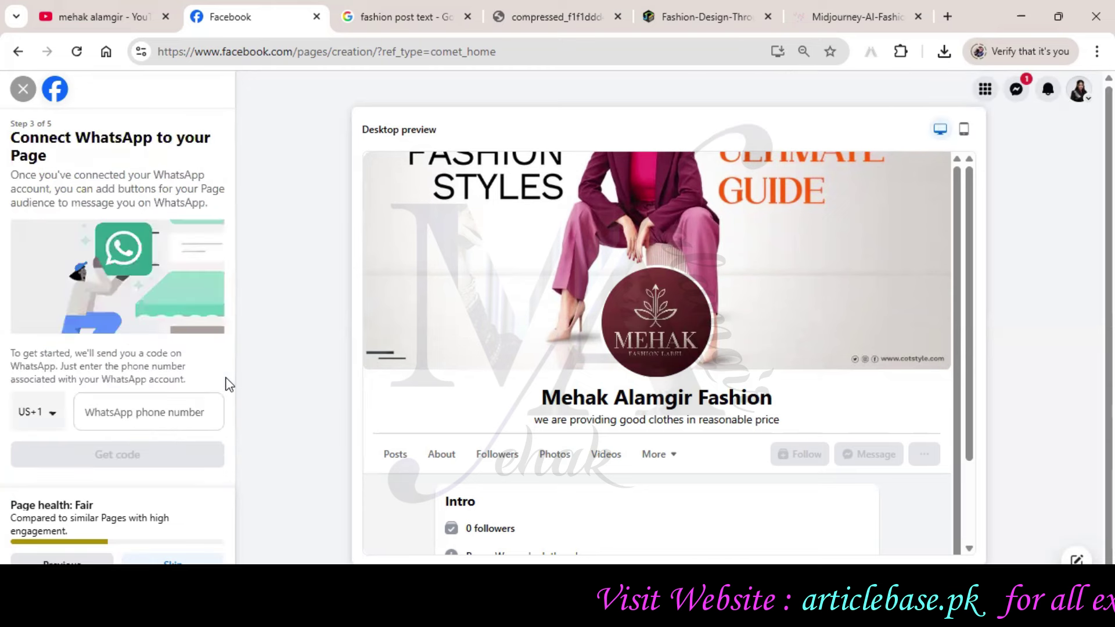
left_click(202, 564)
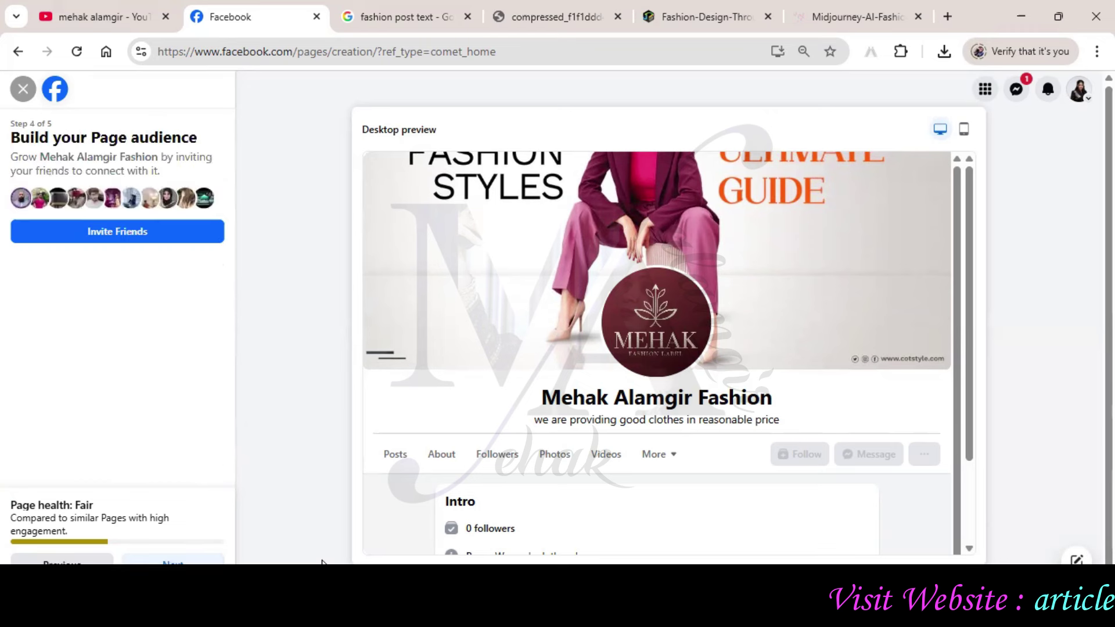
left_click(202, 562)
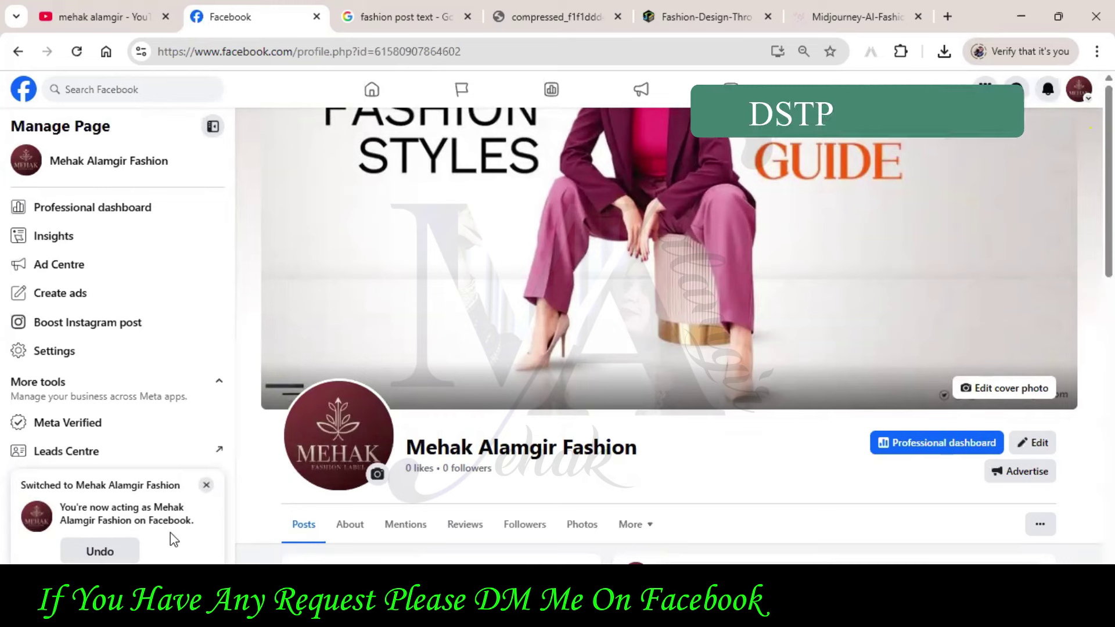
Reposition the Page's cover photo to show the model's head and the full headline text, and save the change.
left_click(1005, 388)
left_click(894, 464)
left_click_drag(879, 234, 911, 342)
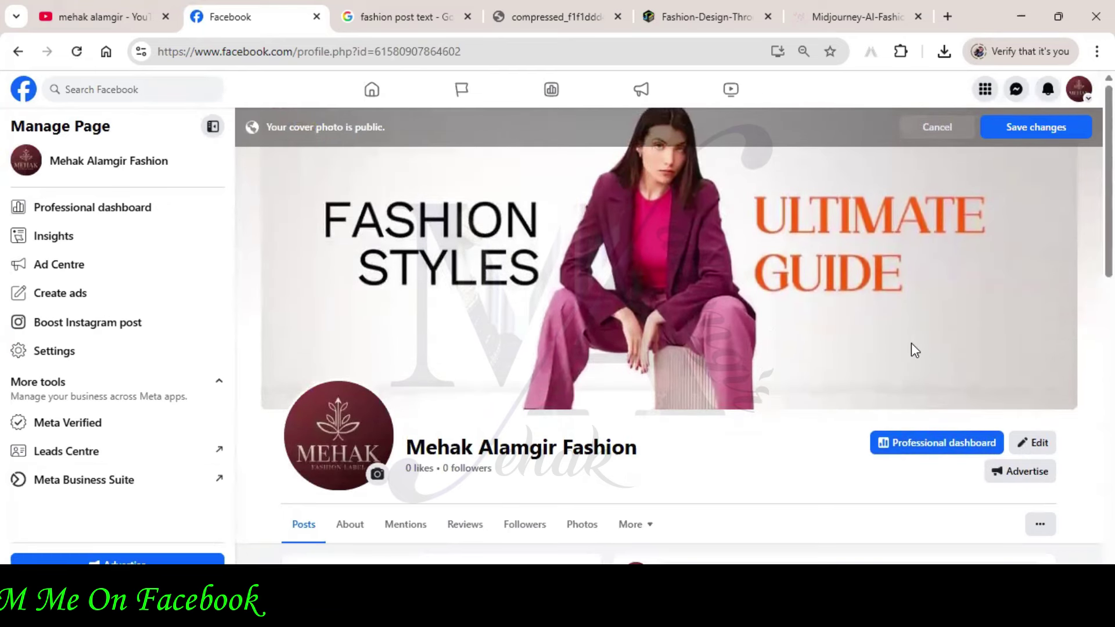
left_click(1057, 133)
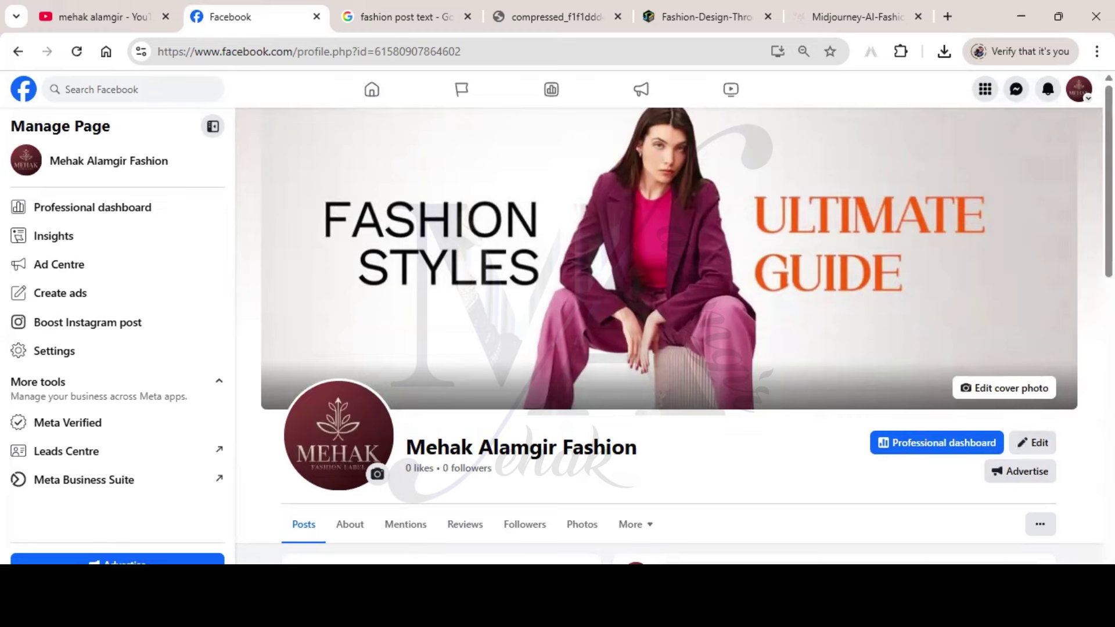
scroll(668, 337, "down", 5)
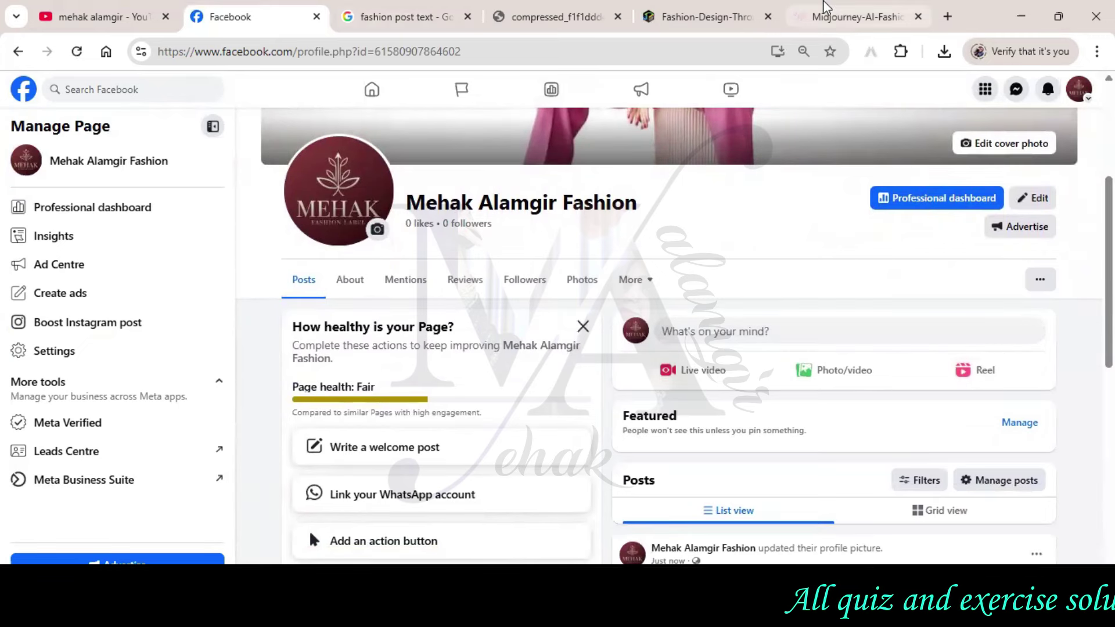
left_click(854, 17)
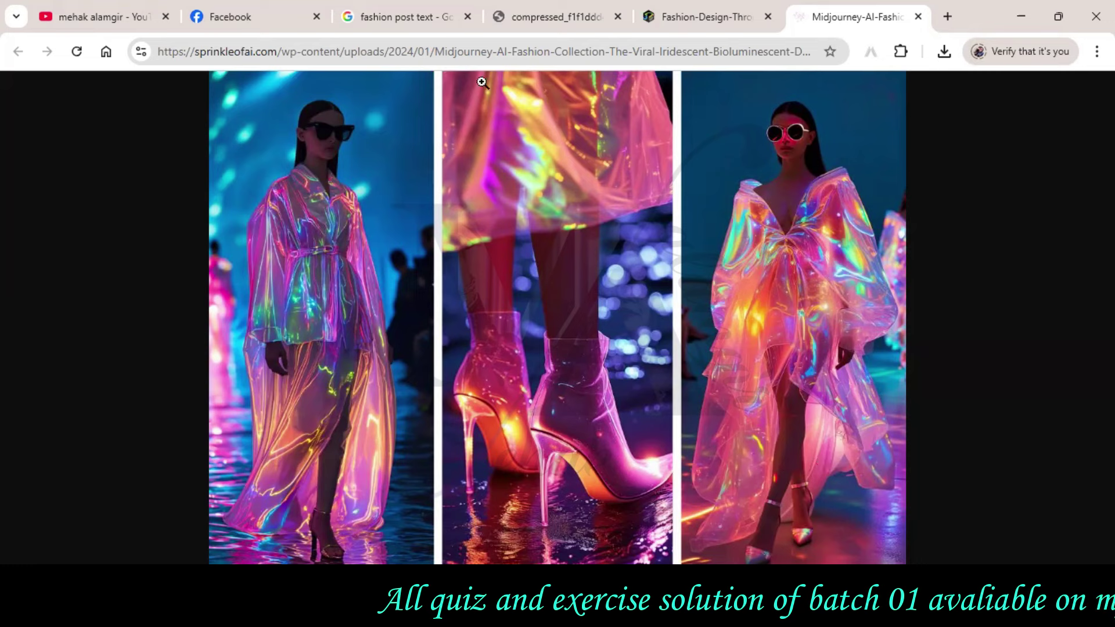
left_click(406, 18)
left_click(158, 166)
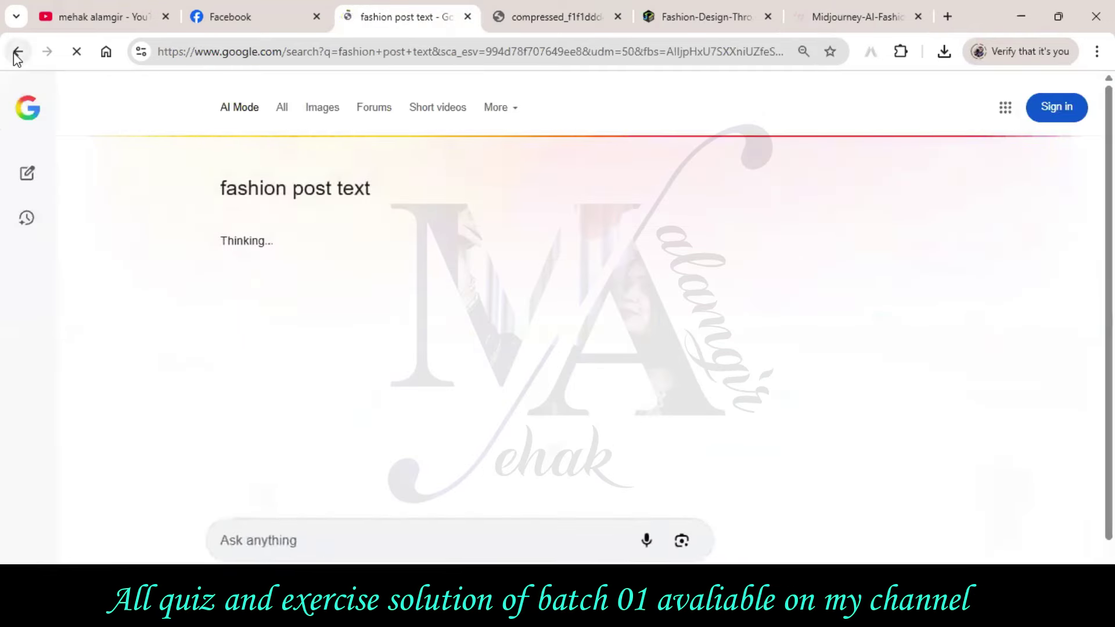
left_click(18, 51)
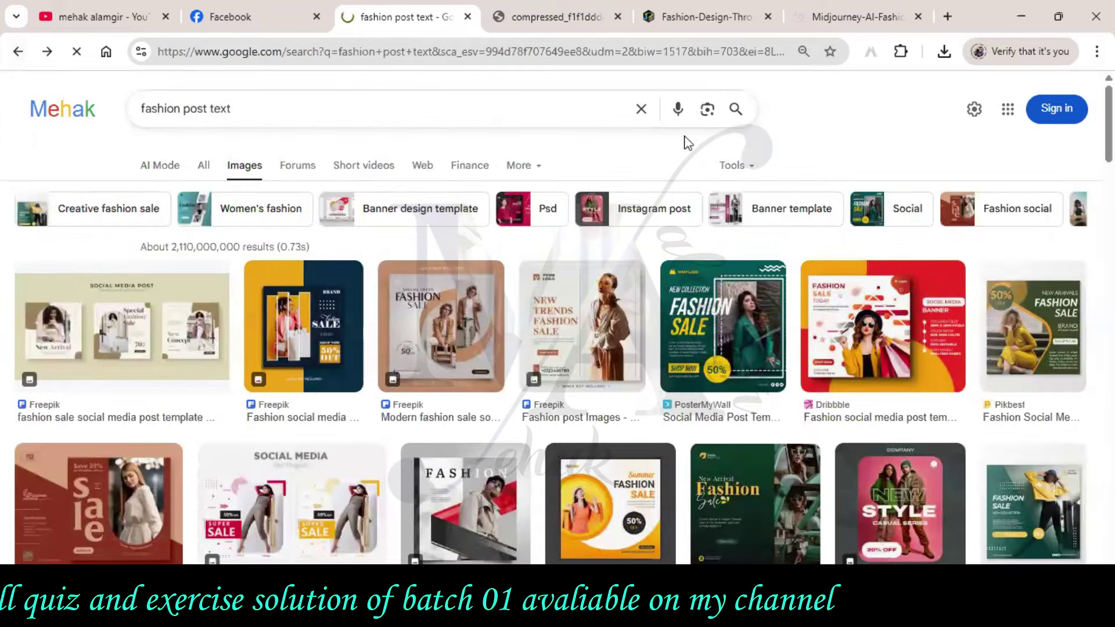
From all results for "fashion post text", expand "How do I caption a fashion post?" and copy "Simplicity is the keynote of all true elegance".
left_click(205, 166)
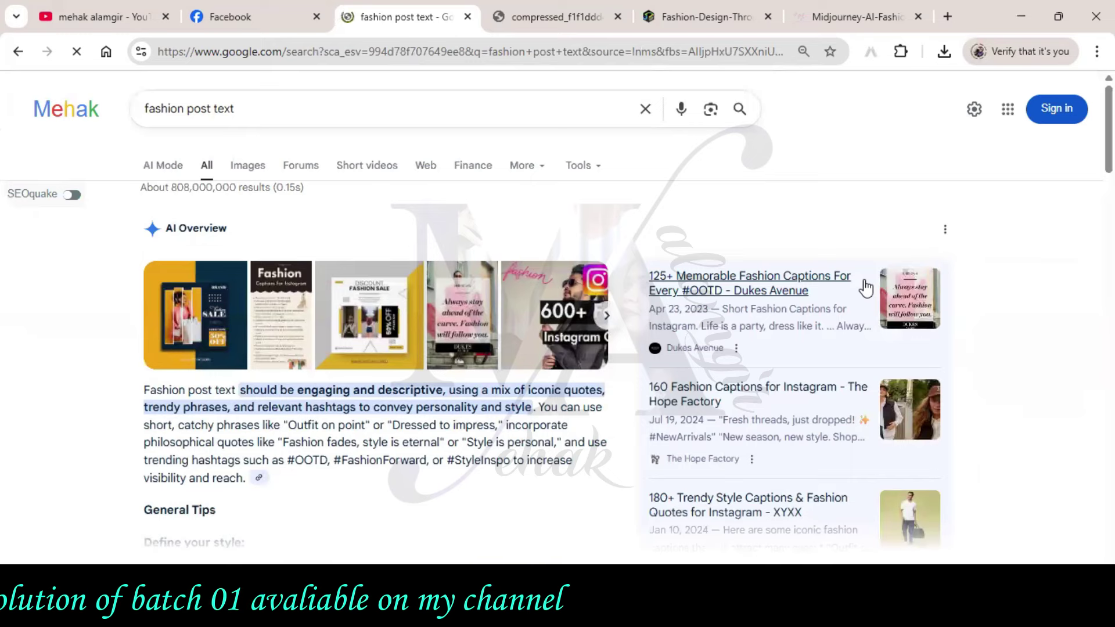
scroll(866, 288, "down", 2)
scroll(866, 282, "down", 5)
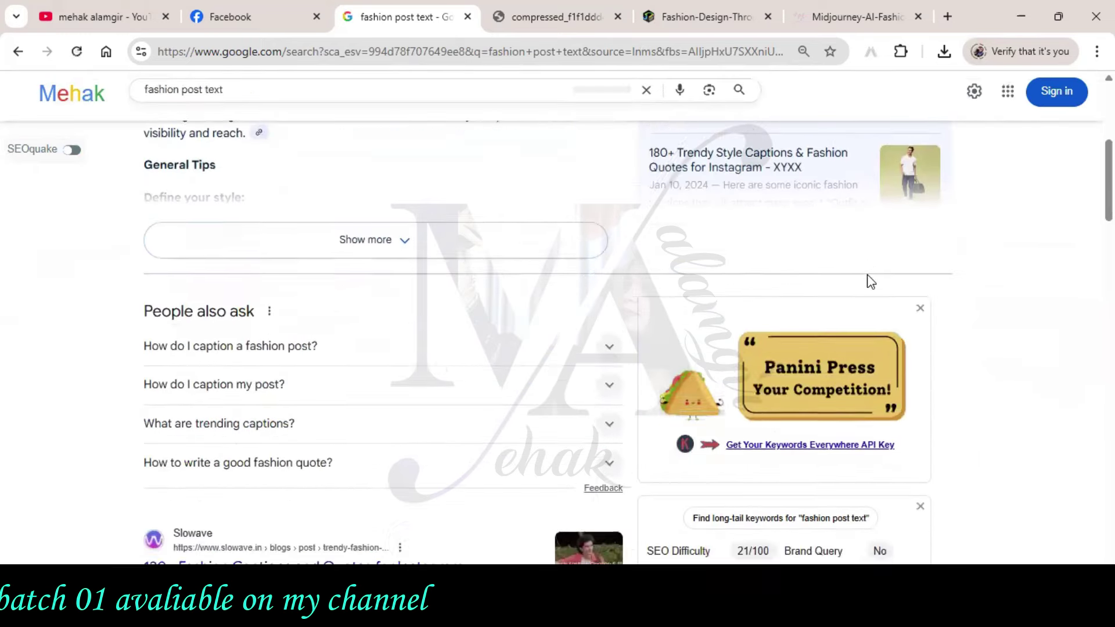
left_click(566, 285)
scroll(567, 282, "down", 1)
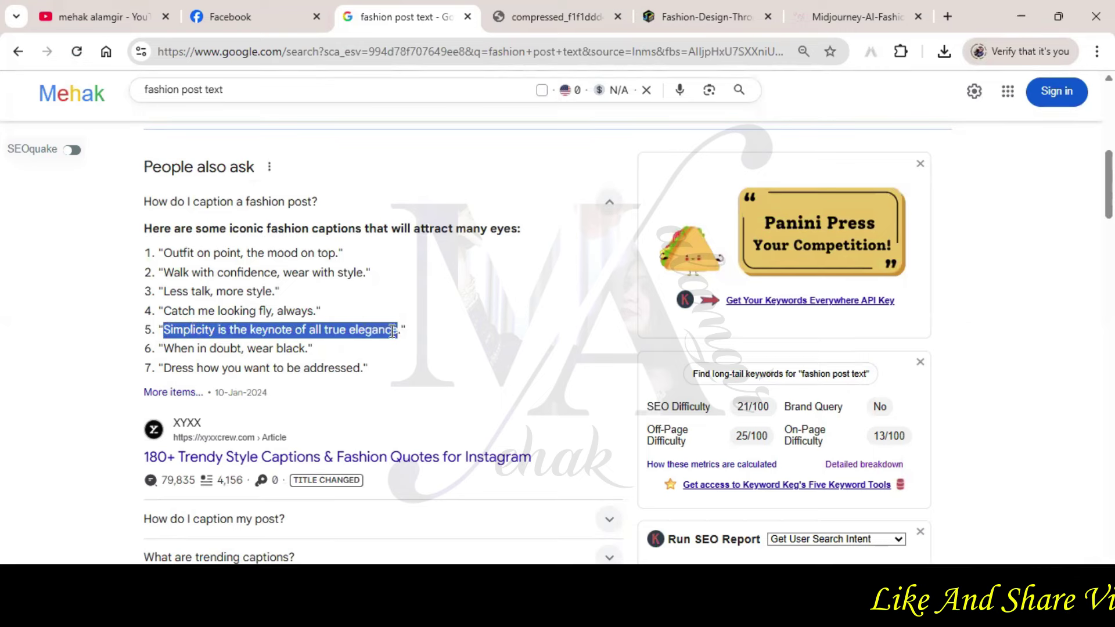
right_click(411, 341)
left_click(418, 347)
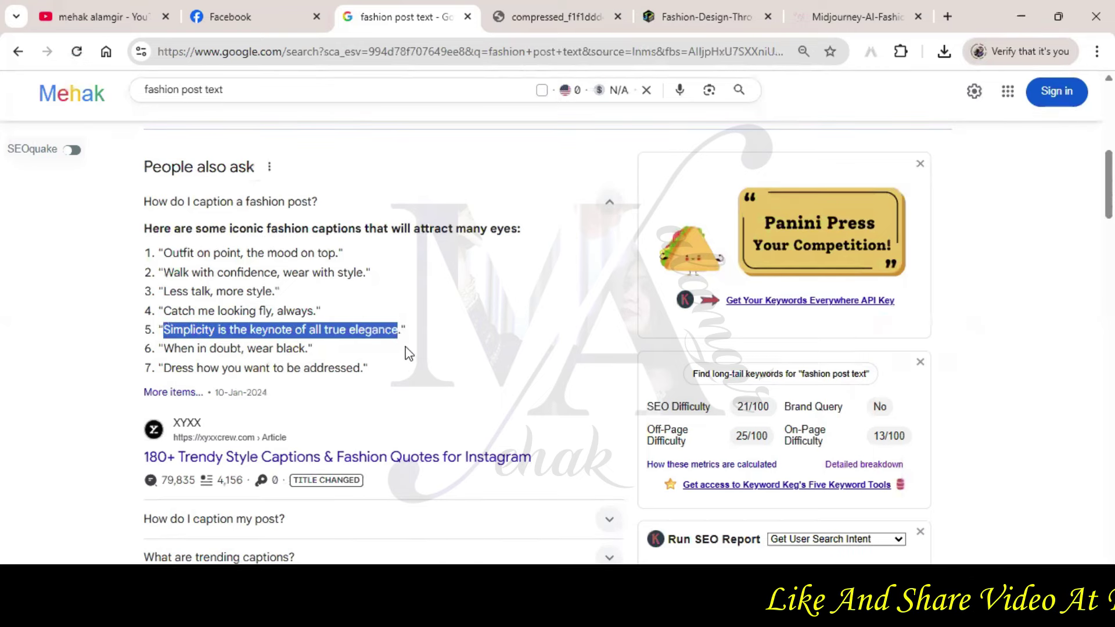
Start a new post on the Facebook Page with the caption "Simplicity is the keynote of all true elegance.".
left_click(289, 13)
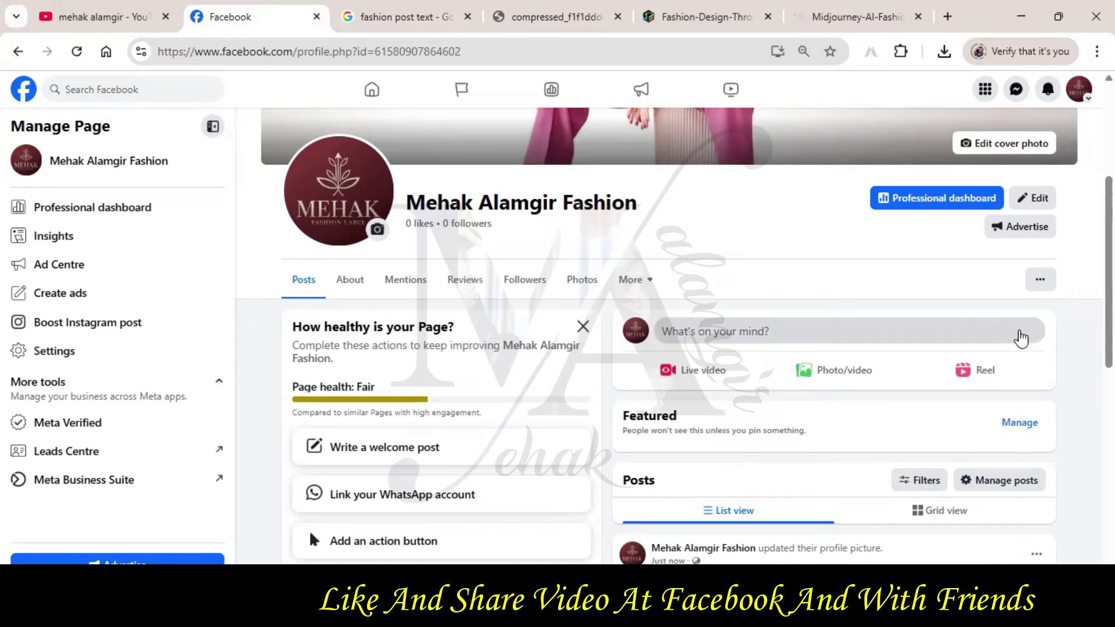
left_click(1021, 338)
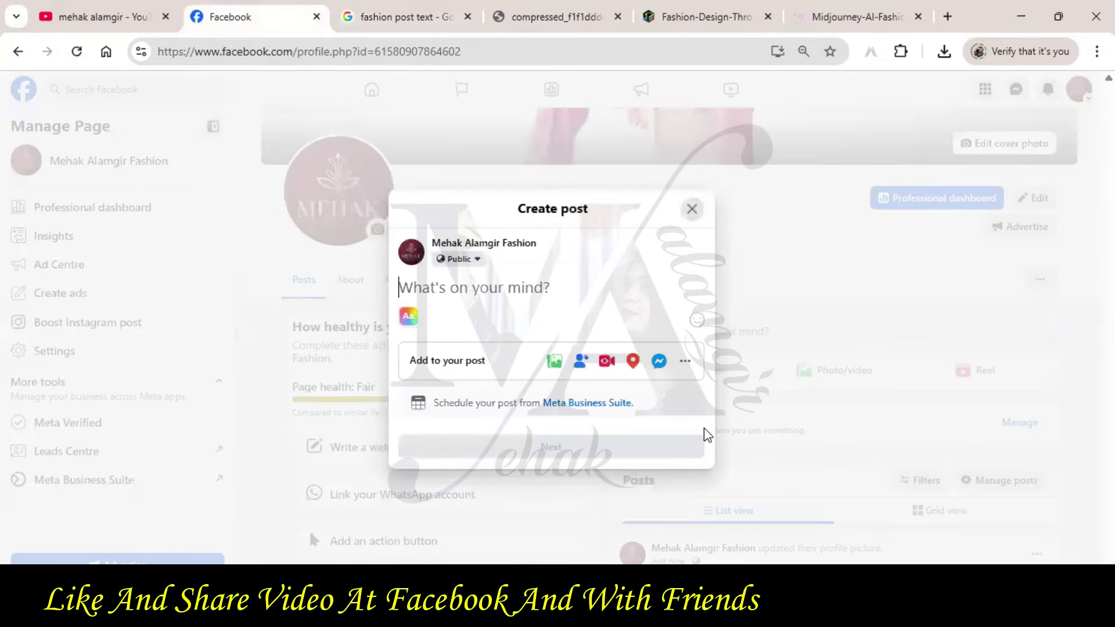
right_click(532, 290)
left_click(594, 399)
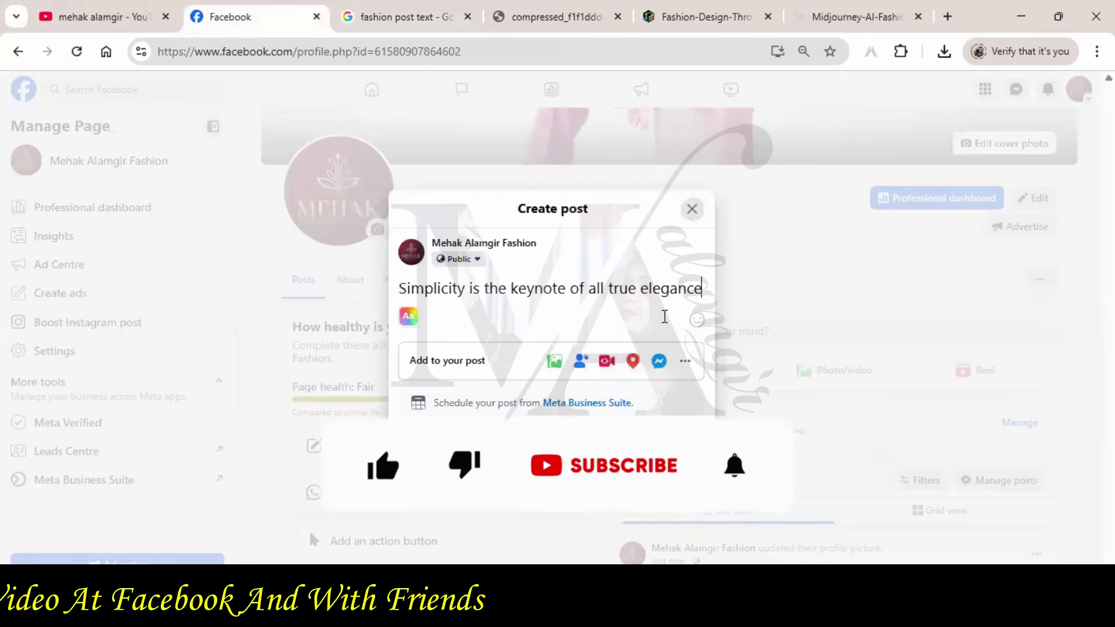
type(".")
Attach the poost.jpg image to the post and enable Boost post in the post settings.
left_click(556, 372)
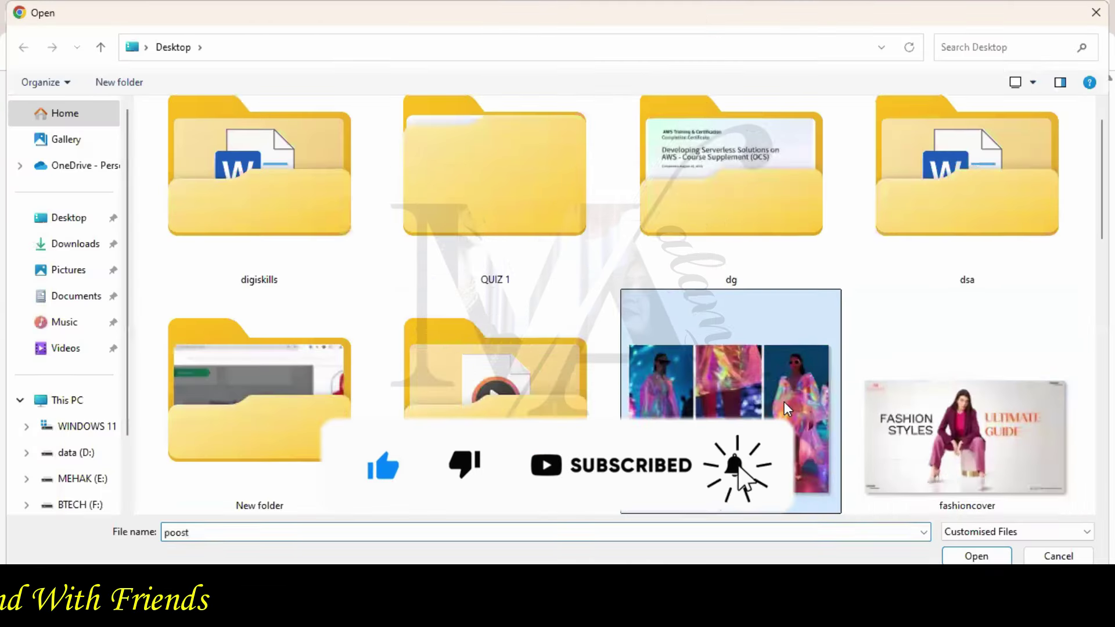
double_click(784, 402)
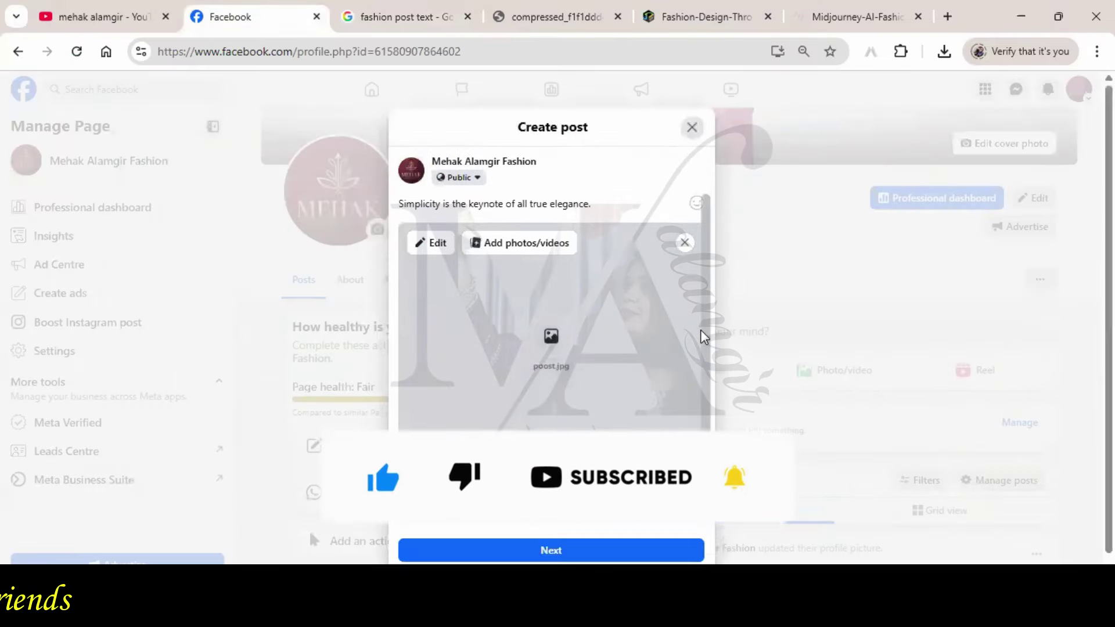
scroll(703, 332, "down", 1)
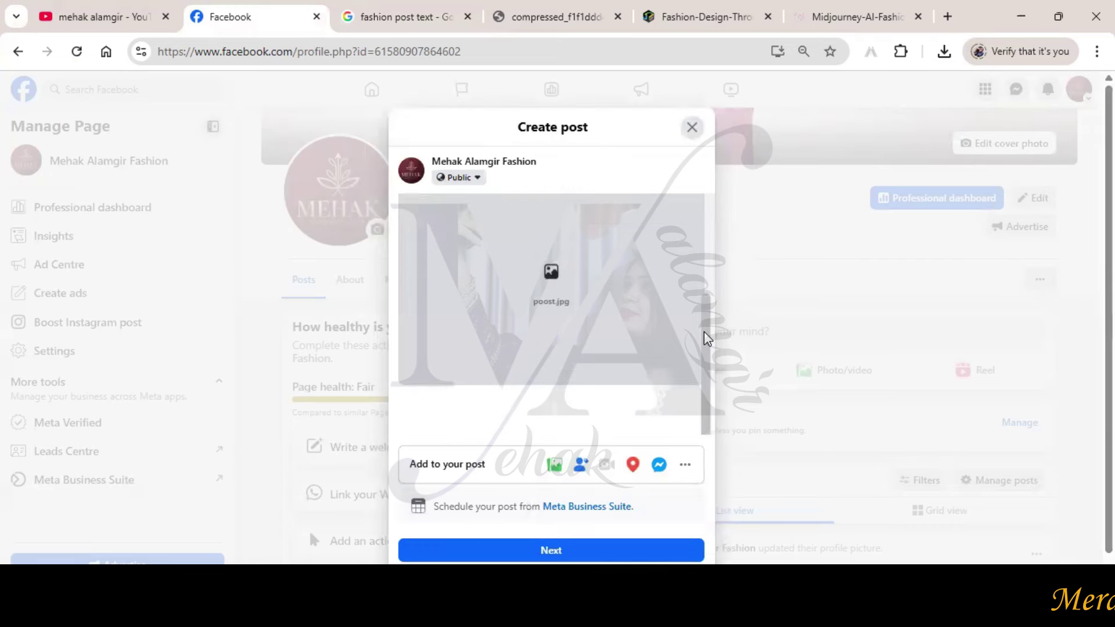
scroll(707, 337, "up", 2)
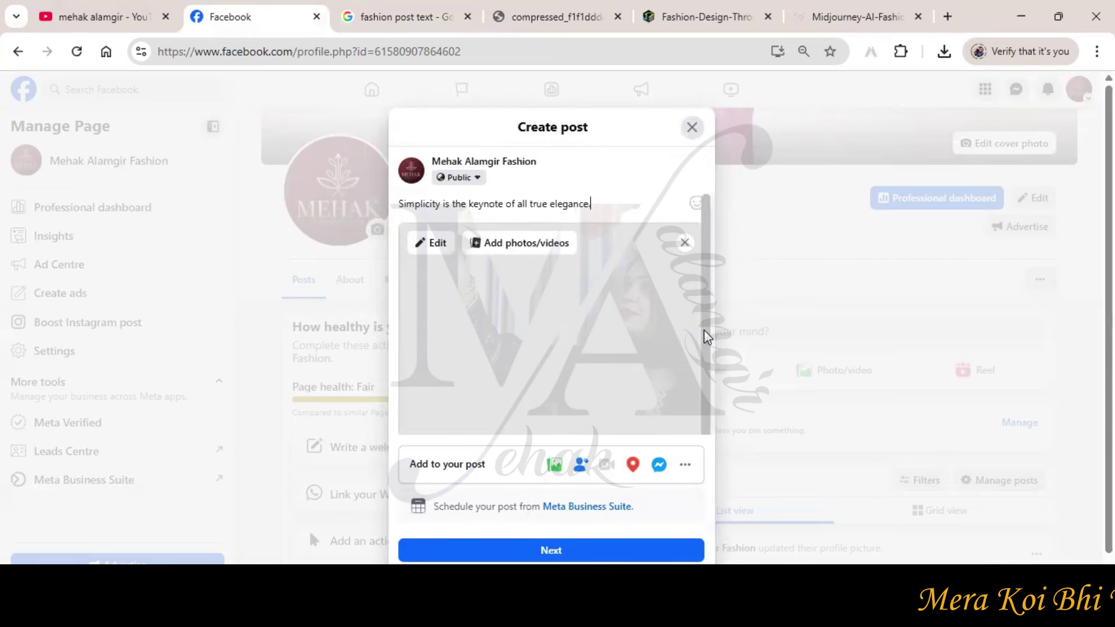
scroll(703, 330, "down", 3)
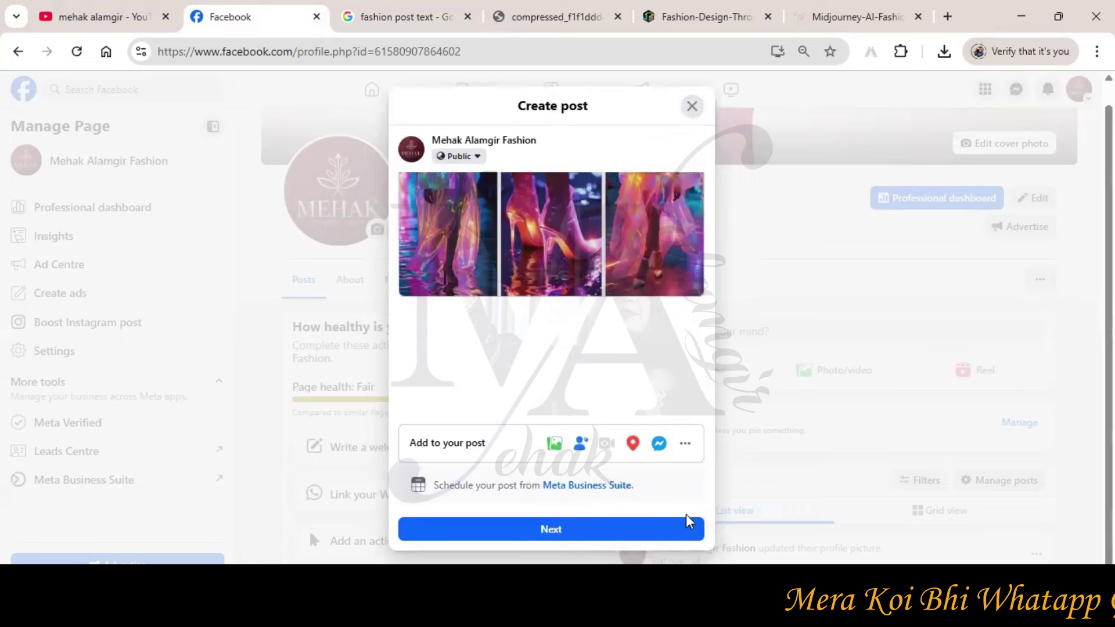
left_click(689, 528)
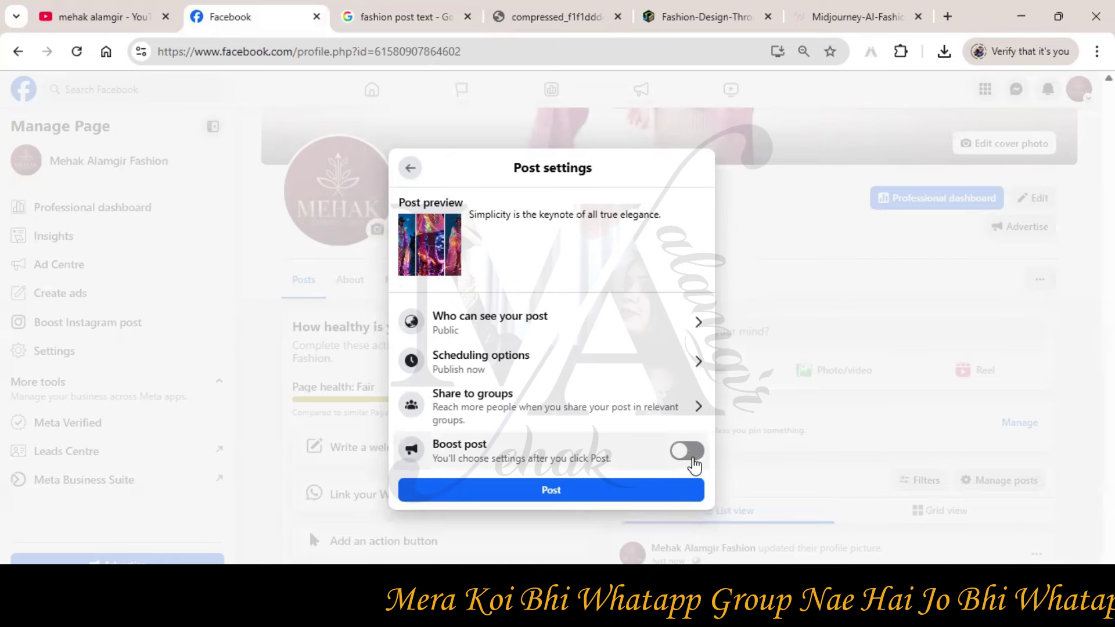
left_click(693, 458)
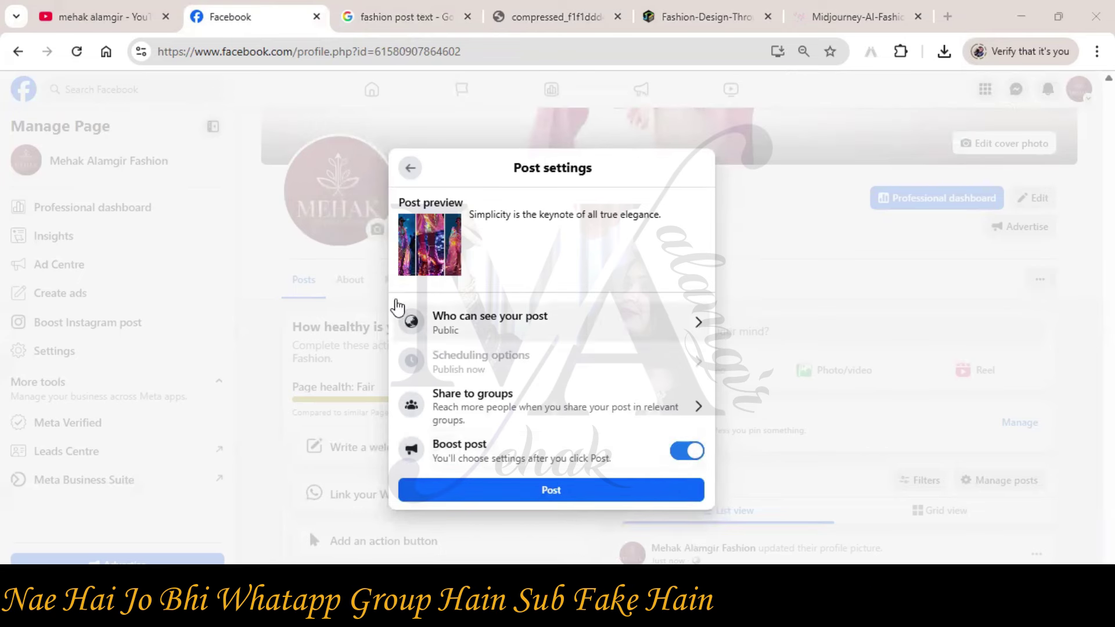
Capture the post settings screen with Snipping Tool and paste it in Word below the task "Create and publish a post based on the scenario.".
left_click(128, 144)
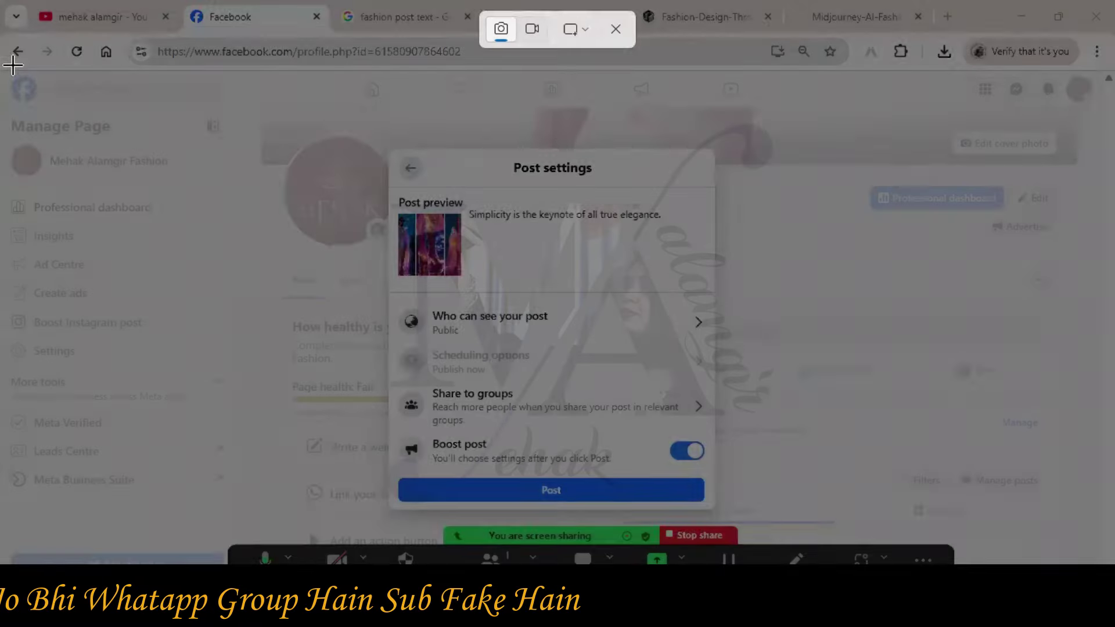
left_click_drag(6, 69, 1114, 519)
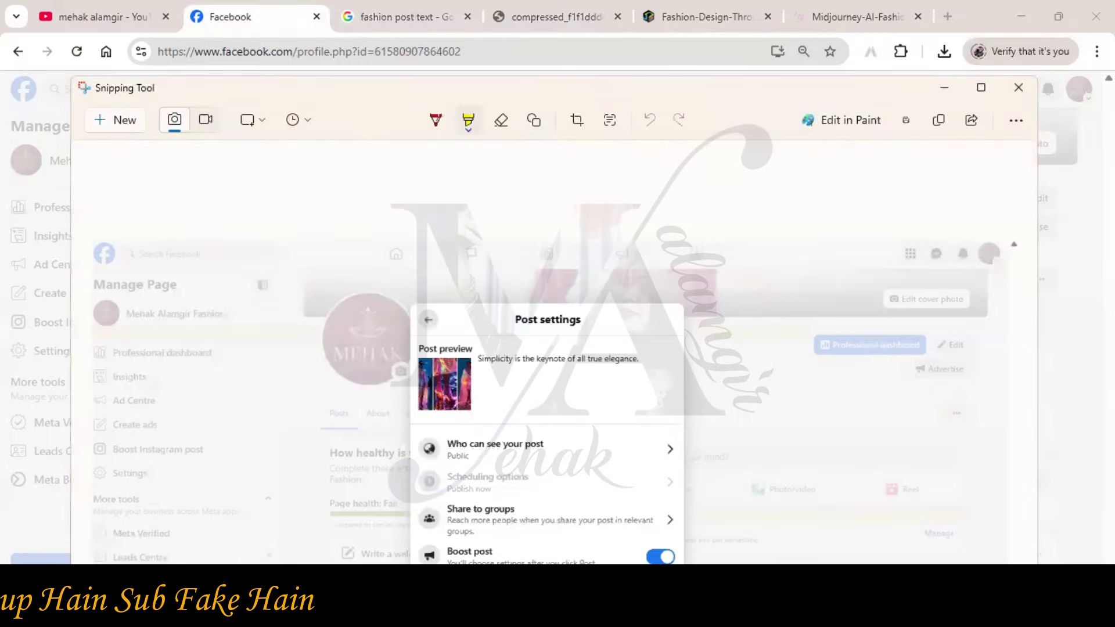
key("alt+Tab")
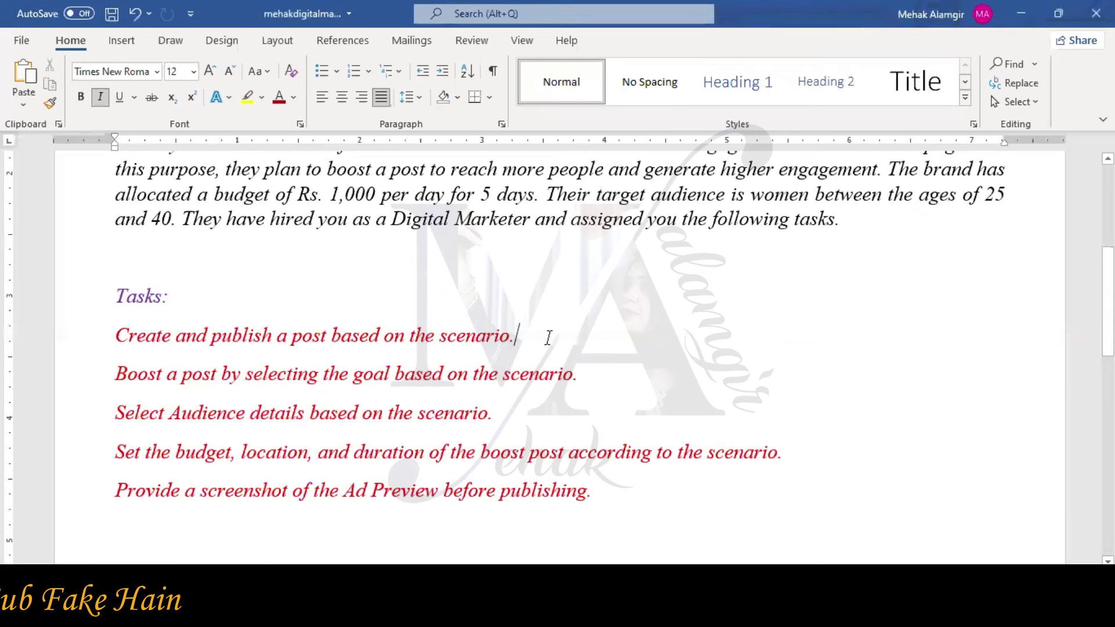
key("Return")
key("ctrl+v")
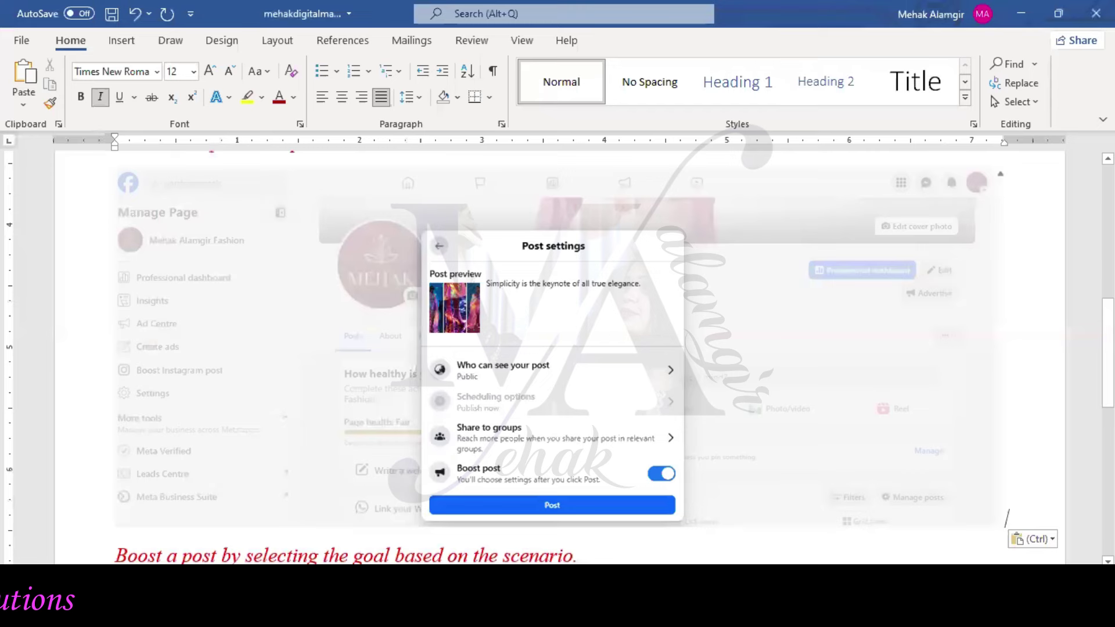
Switch back to the browser and publish the post with Boost post enabled.
key("alt+Tab")
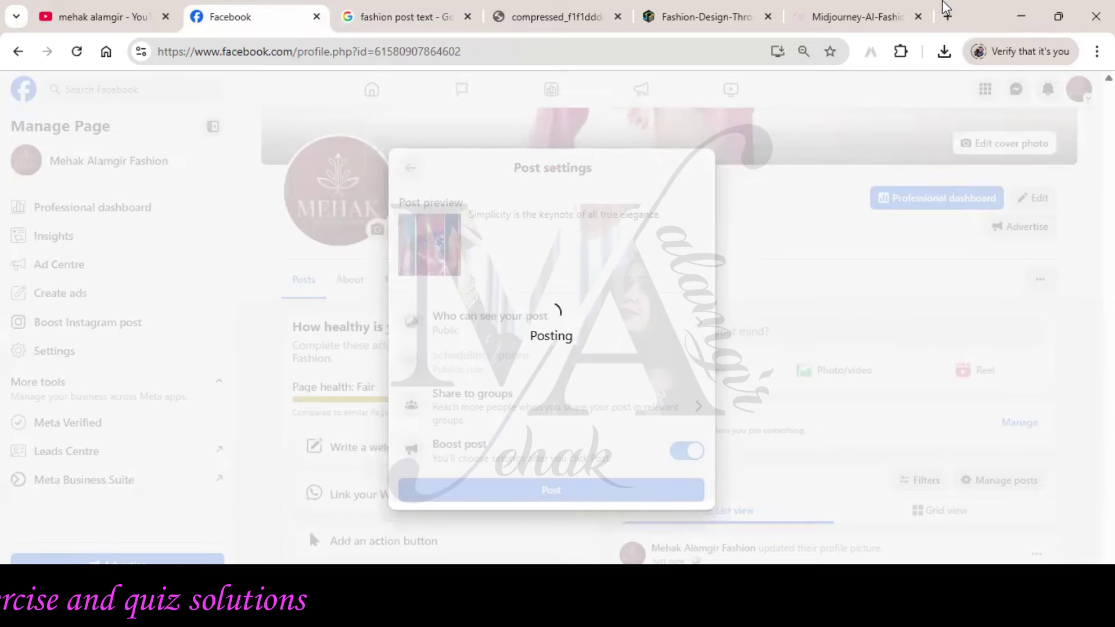
Close the leftover search and image tabs in the browser and dismiss the ad creative tip on the Boost post page.
left_click(768, 17)
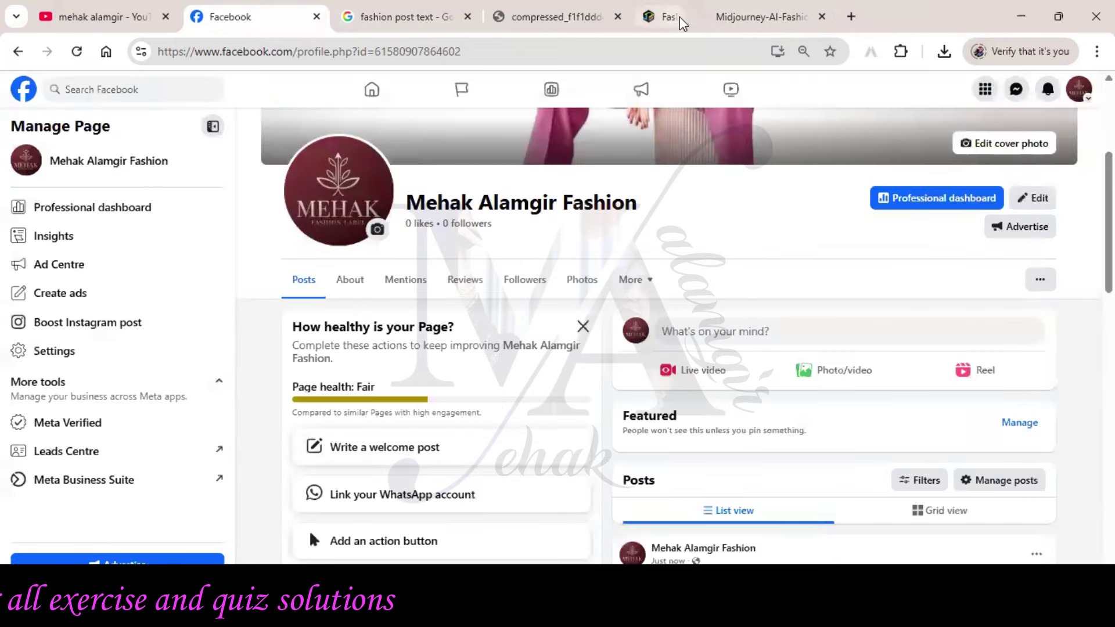
left_click(619, 18)
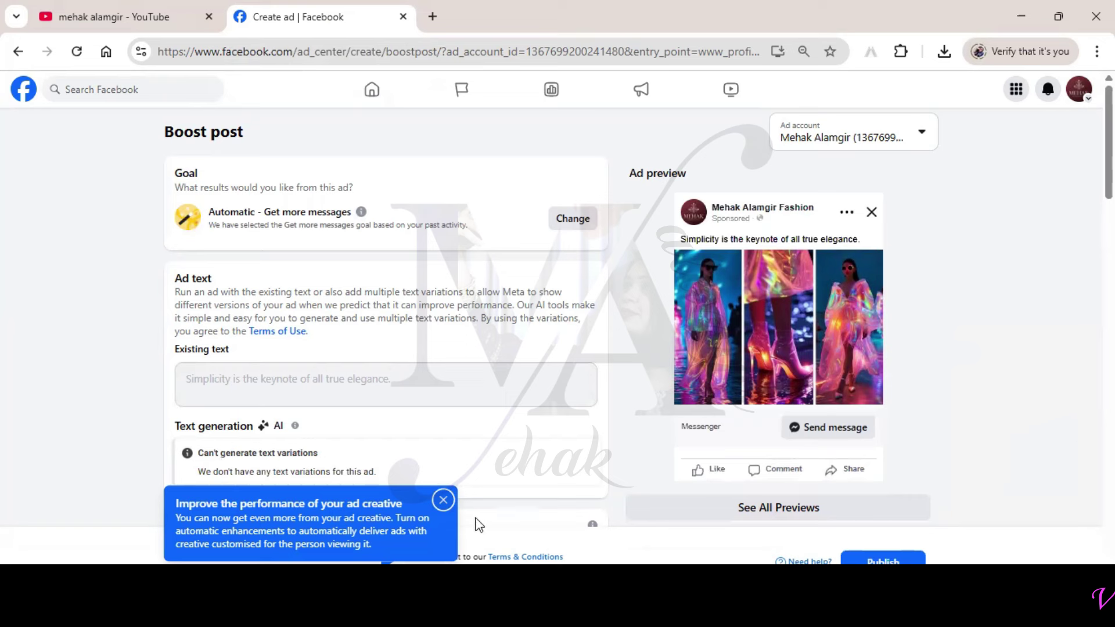
left_click(444, 503)
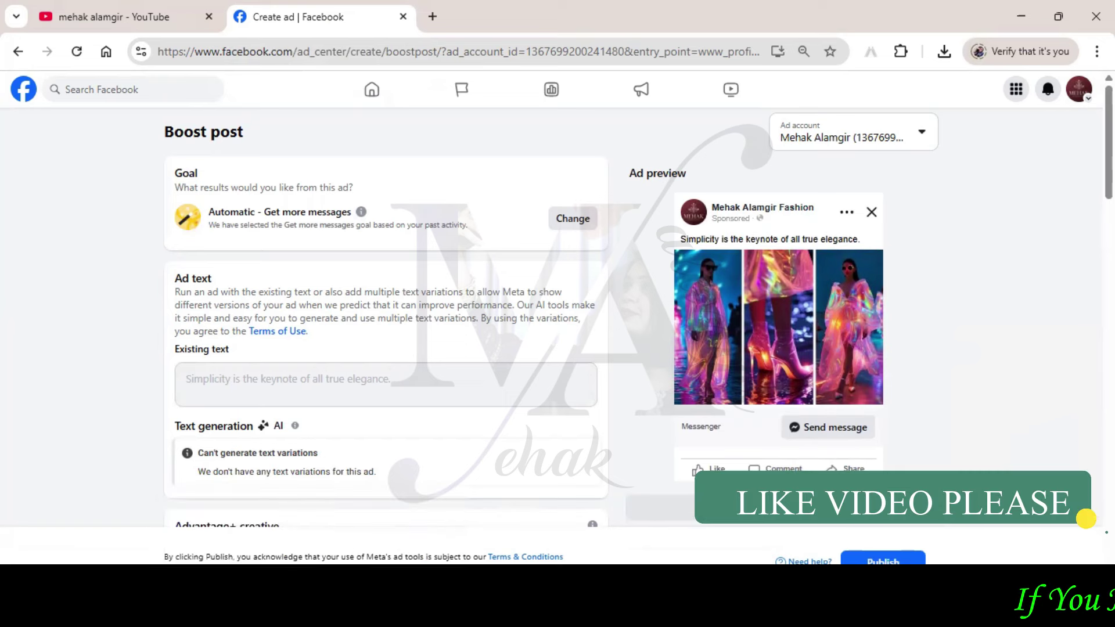
Capture the Boost post page with its goal and ad preview, and paste it in Word below the post settings screenshot.
left_click(317, 610)
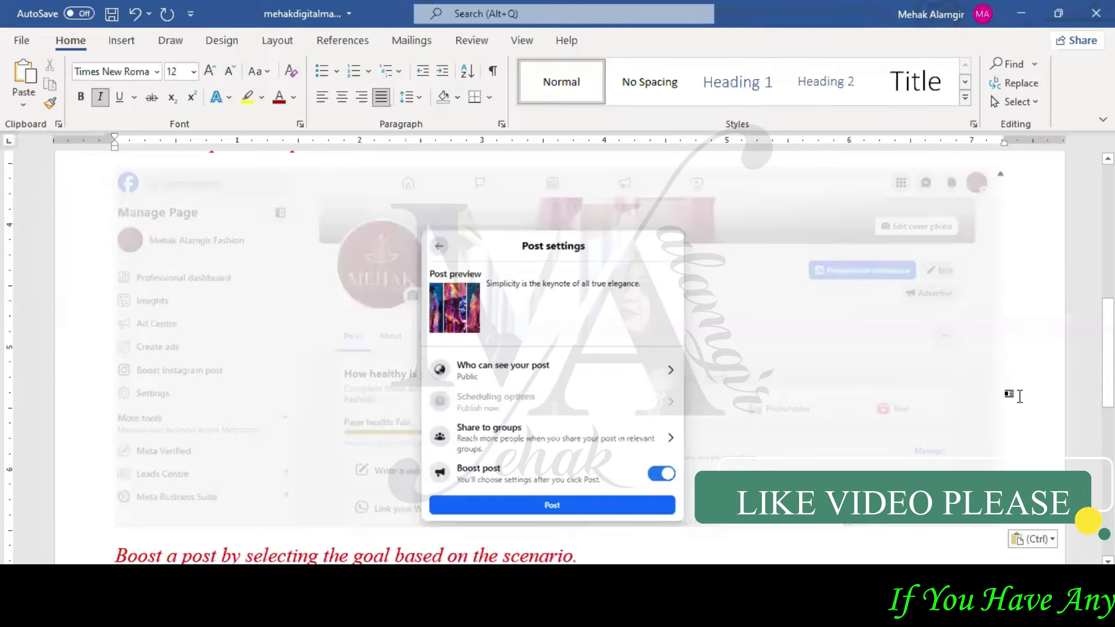
scroll(1030, 378, "down", 4)
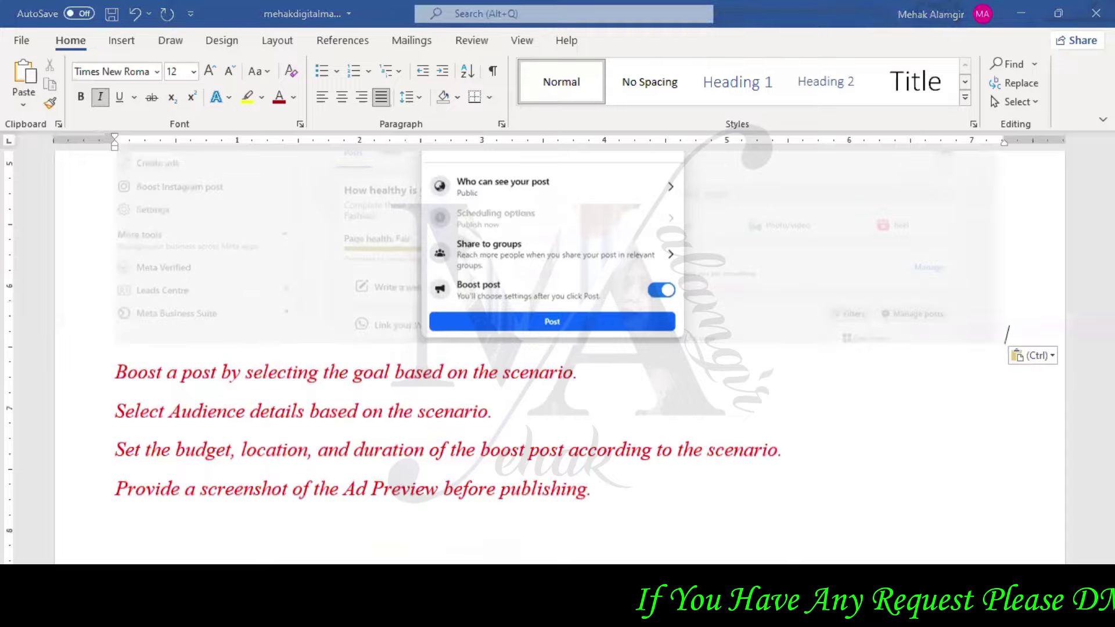
left_click(343, 609)
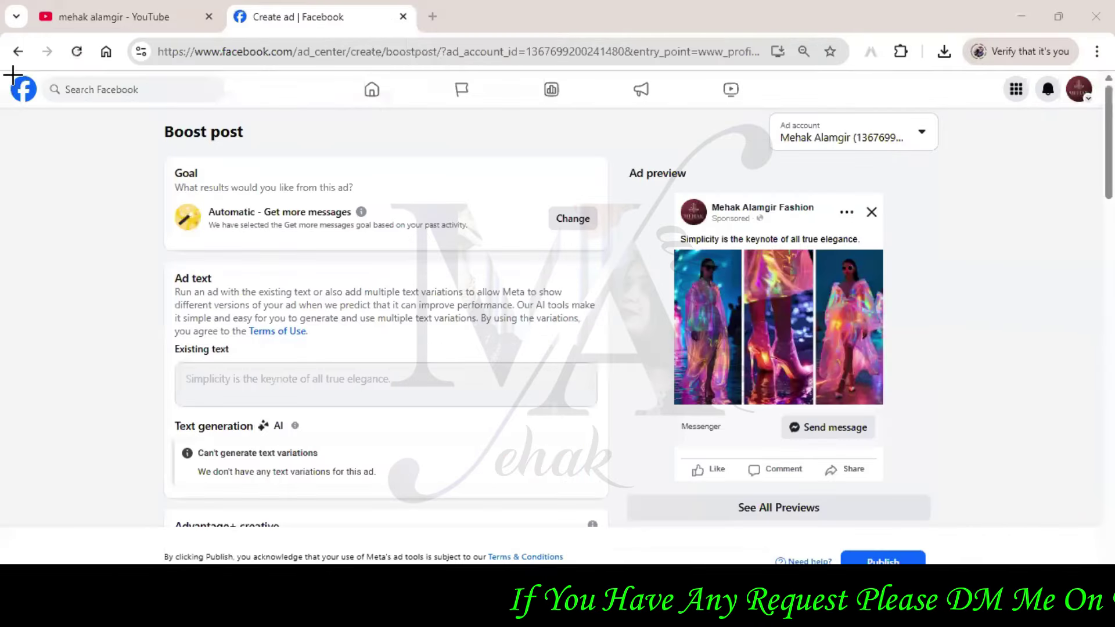
key("super+shift+s")
key("Escape")
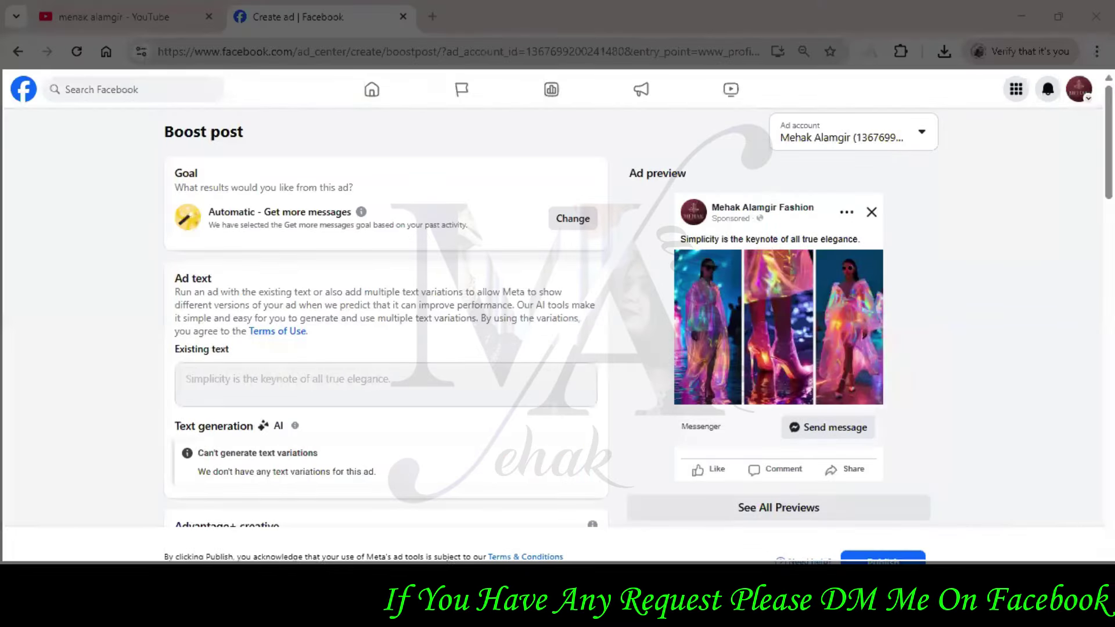
key("Print")
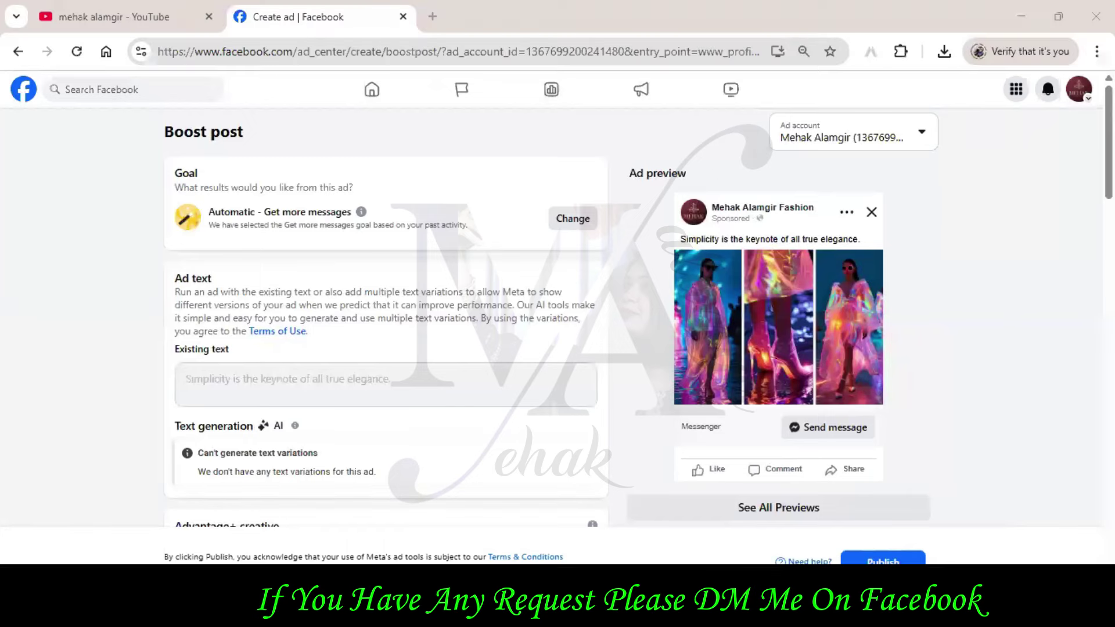
key("alt+Tab")
key("ctrl+v")
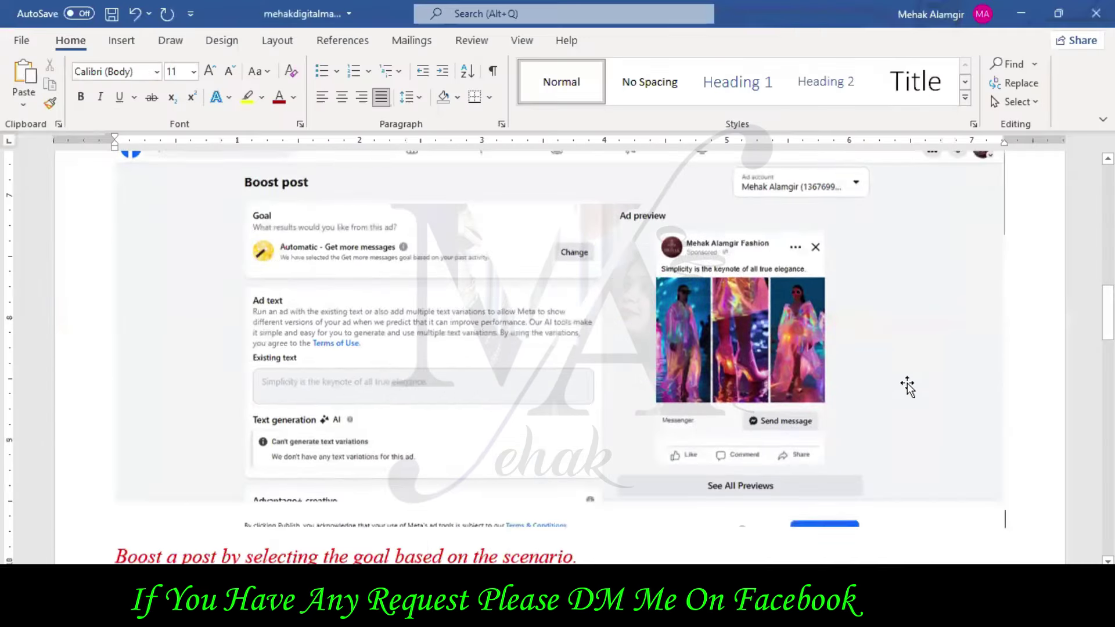
Add blank lines after the Boost post screenshot and an empty line below the task "Boost a post by selecting the goal based on the scenario.".
left_click(976, 423)
key("ctrl+End")
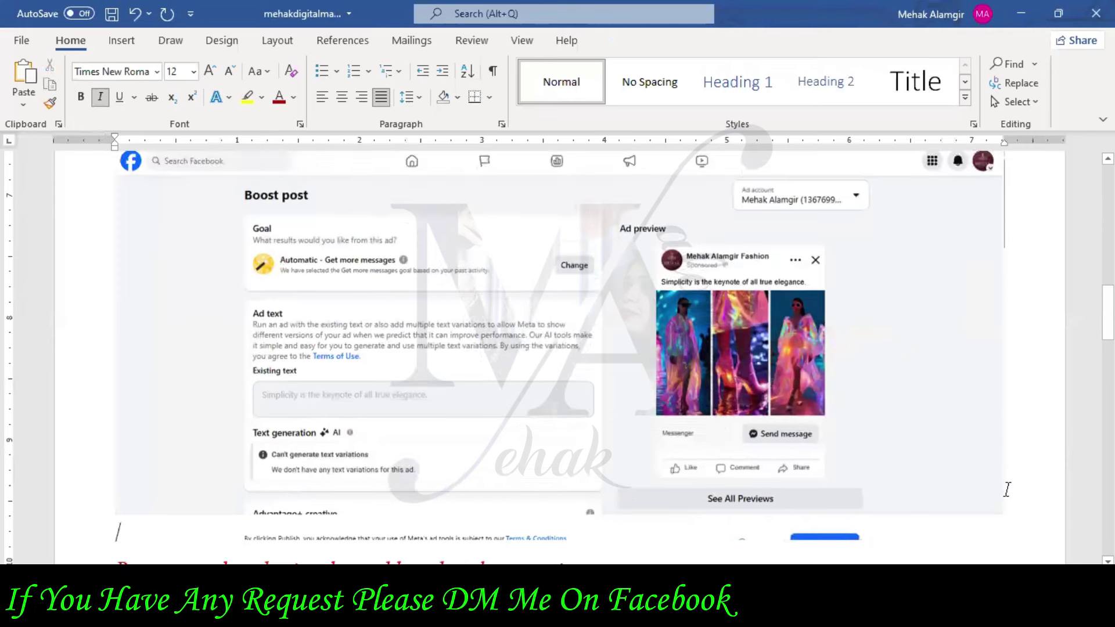
key("Return")
type("Select Audience details based on the scenario.")
left_click(1005, 423)
key("Return")
scroll(933, 460, "down", 4)
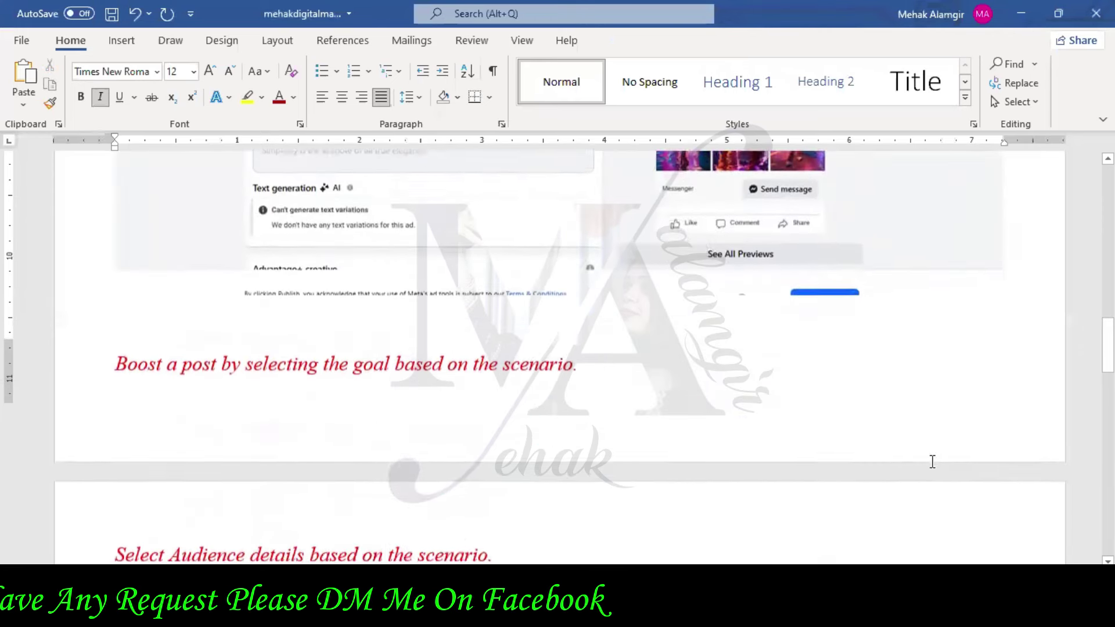
left_click(642, 311)
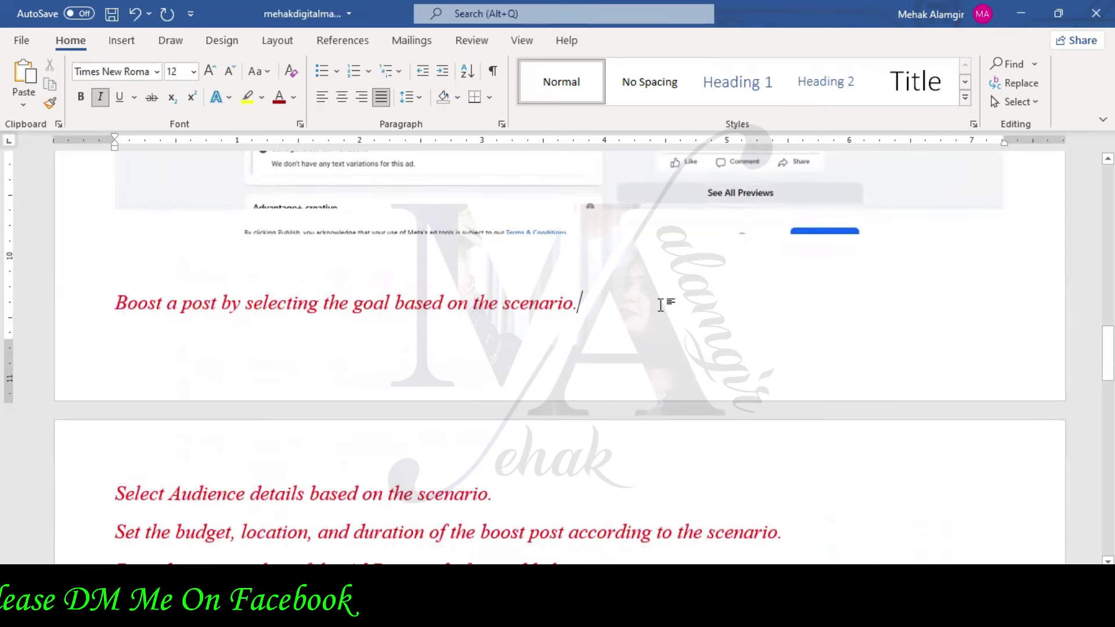
key("Return")
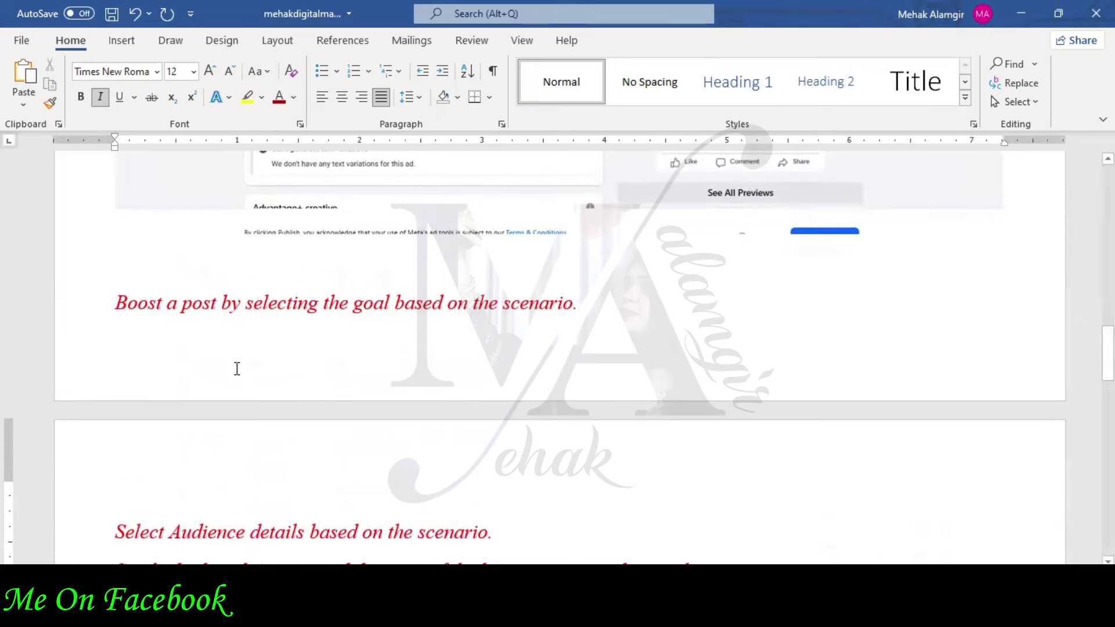